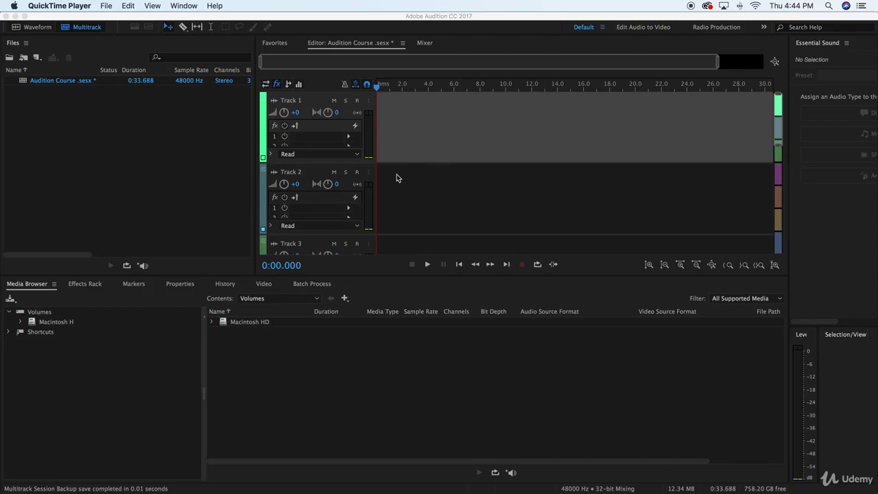
# Step: Drag 01 Voice.mp3 from the Finder Project Files folder onto Audition's Track 1
pyautogui.scroll(-1, 397, 175)
pyautogui.scroll(-1, 397, 178)
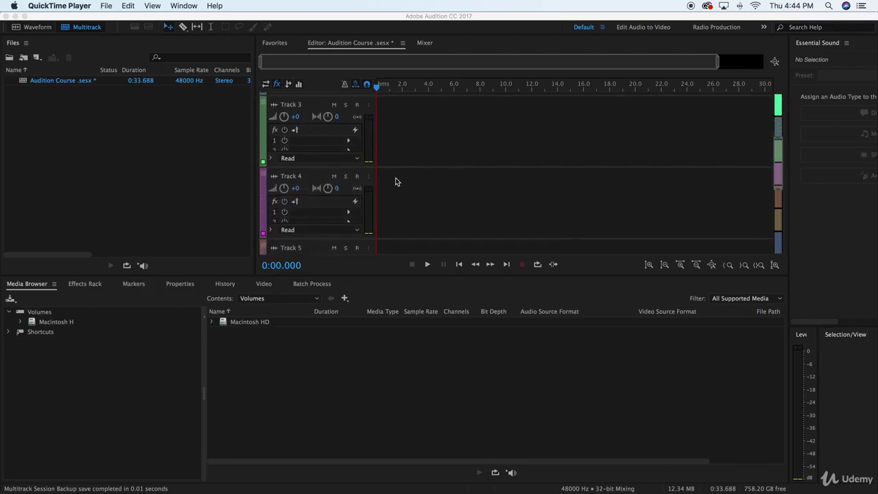
pyautogui.scroll(2, 395, 181)
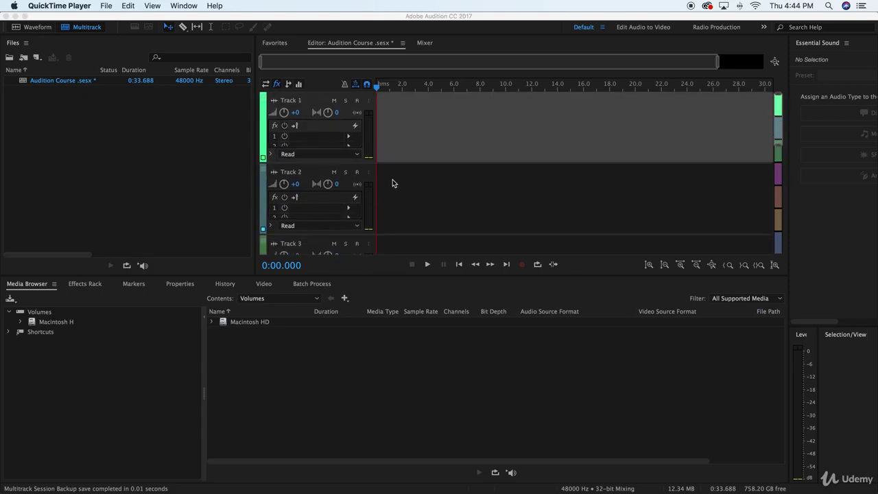
pyautogui.scroll(-2, 393, 183)
pyautogui.scroll(-1, 393, 183)
pyautogui.scroll(-2, 393, 183)
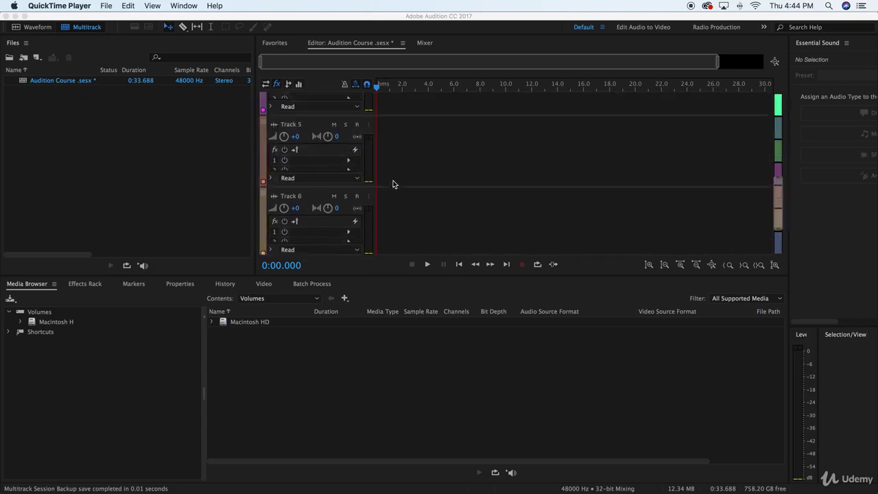
pyautogui.scroll(2, 394, 183)
pyautogui.scroll(2, 392, 183)
pyautogui.scroll(1, 391, 183)
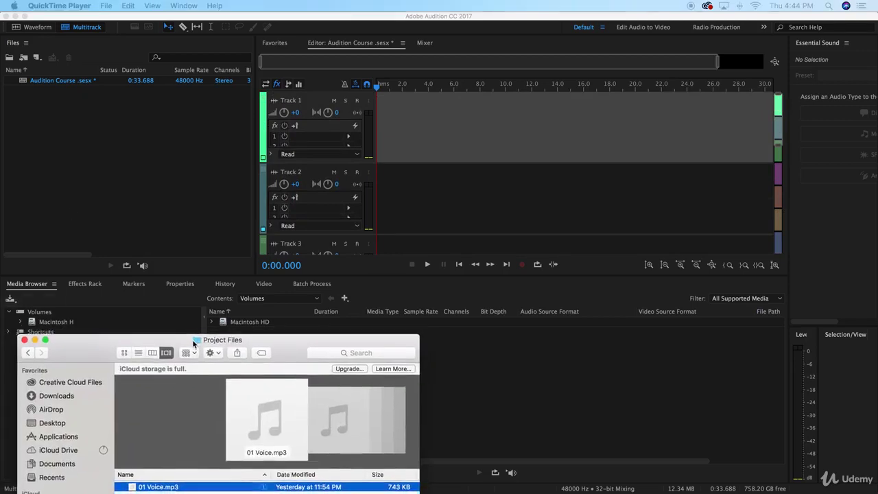
pyautogui.moveTo(193, 337)
pyautogui.mouseDown()
pyautogui.moveTo(182, 243)
pyautogui.moveTo(246, 236)
pyautogui.mouseUp()
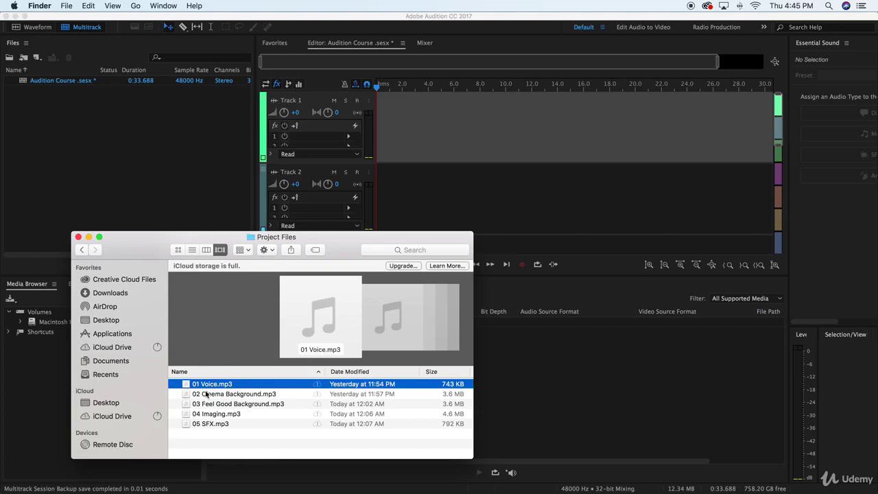
pyautogui.moveTo(202, 388); pyautogui.dragTo(376, 142)
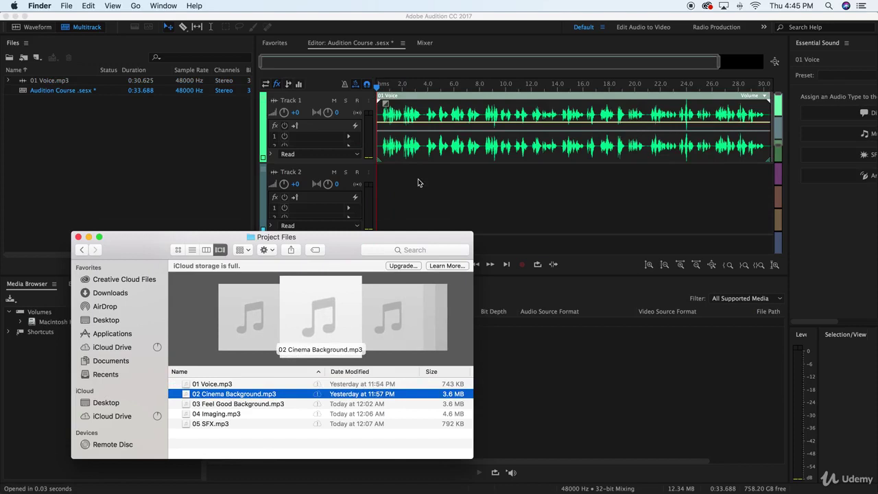
# Step: Rename Track 1 to 'Voice'
pyautogui.click(422, 188)
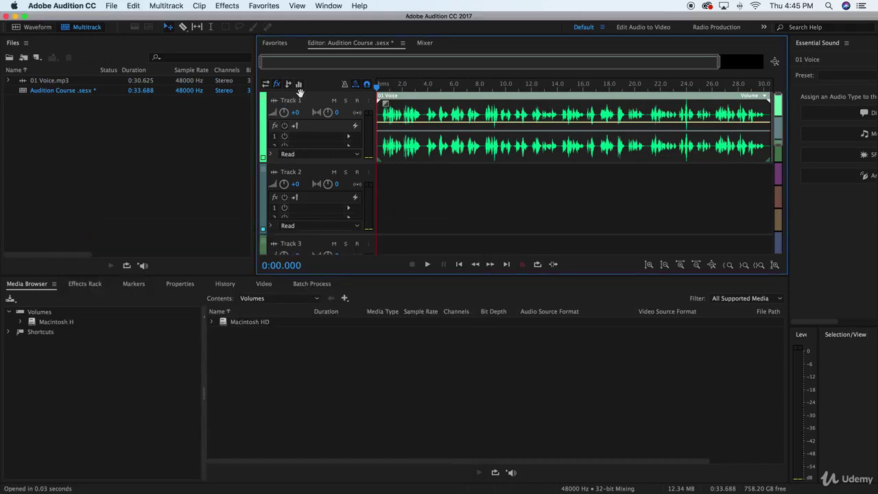
pyautogui.click(290, 100)
pyautogui.write('Voice')
pyautogui.press('Return')
# Step: Play the narration and pause it about 3.5 seconds in
pyautogui.click(427, 265)
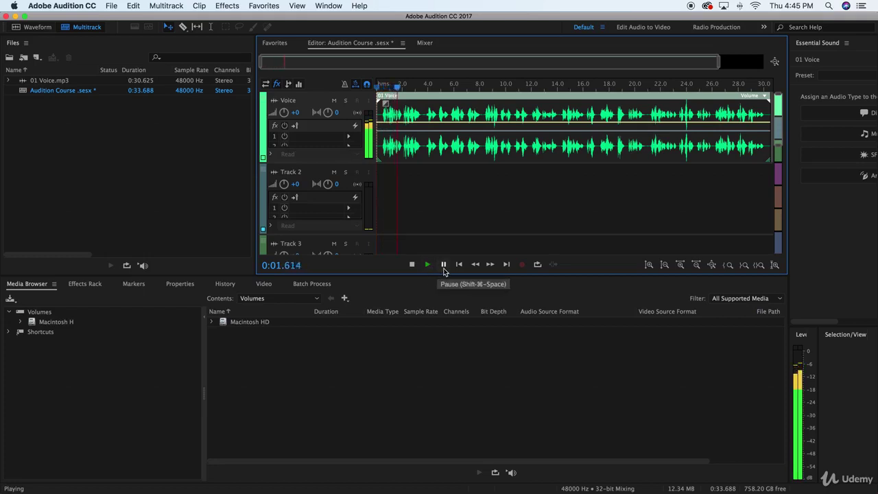
pyautogui.click(443, 265)
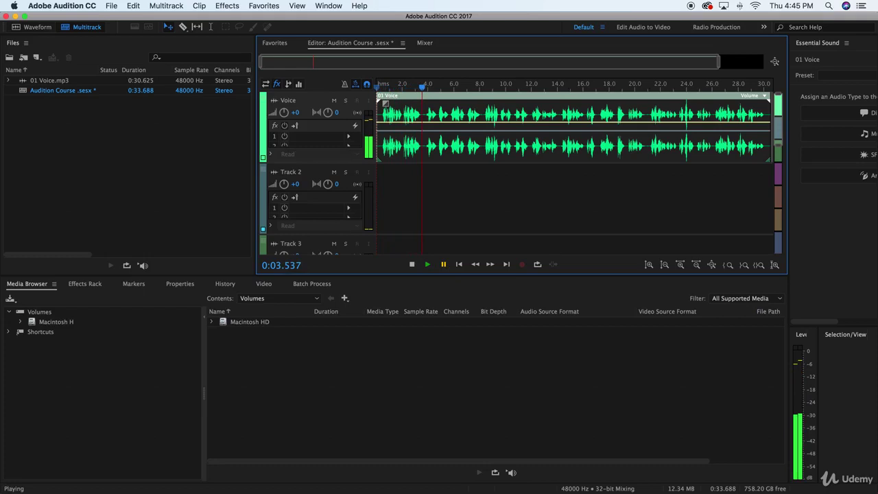
pyautogui.press('super+Tab')
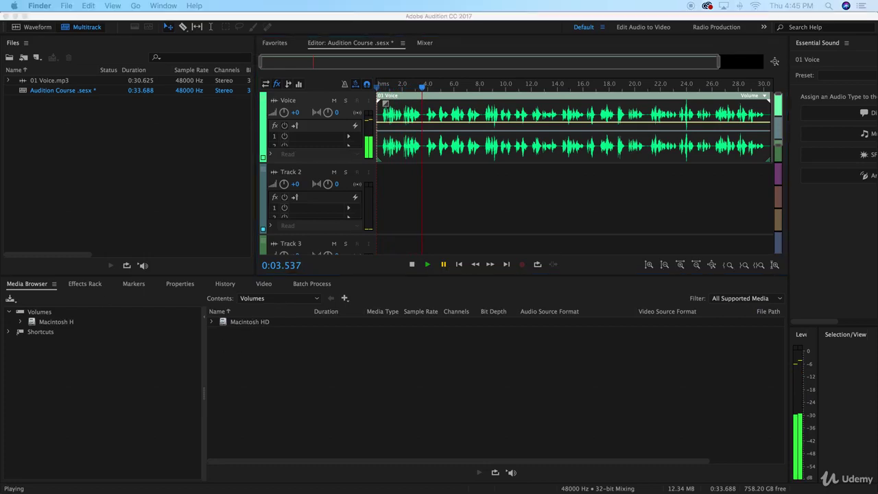
# Step: Drop 02 Cinema Background.mp3 onto Track 2, converting it to 48000 Hz
pyautogui.press('super+n')
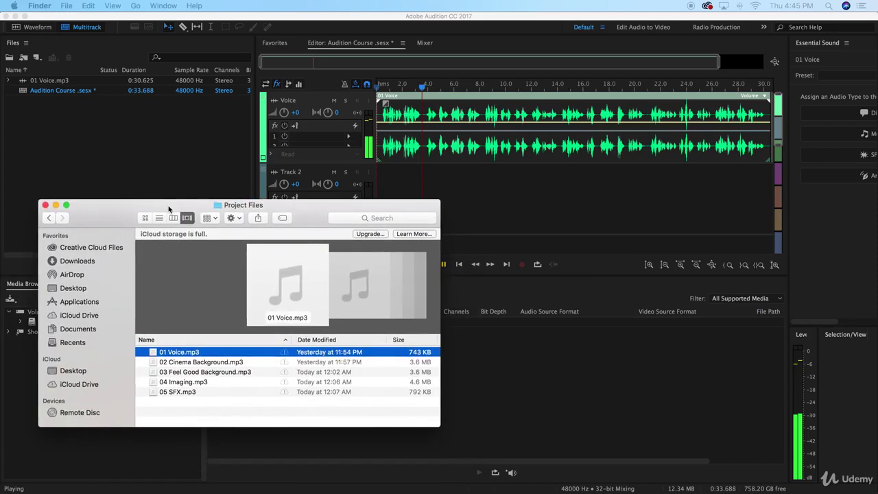
pyautogui.moveTo(226, 230); pyautogui.dragTo(176, 200)
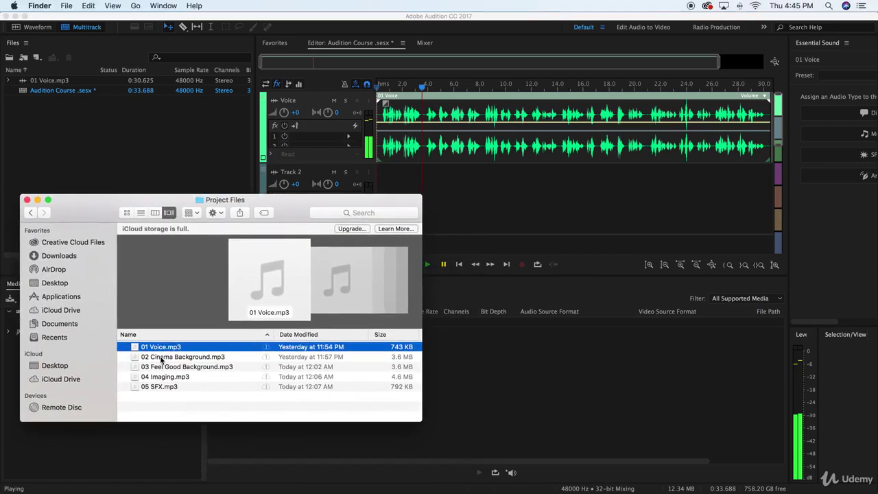
pyautogui.scroll(-1, 162, 359)
pyautogui.moveTo(155, 358); pyautogui.dragTo(410, 185)
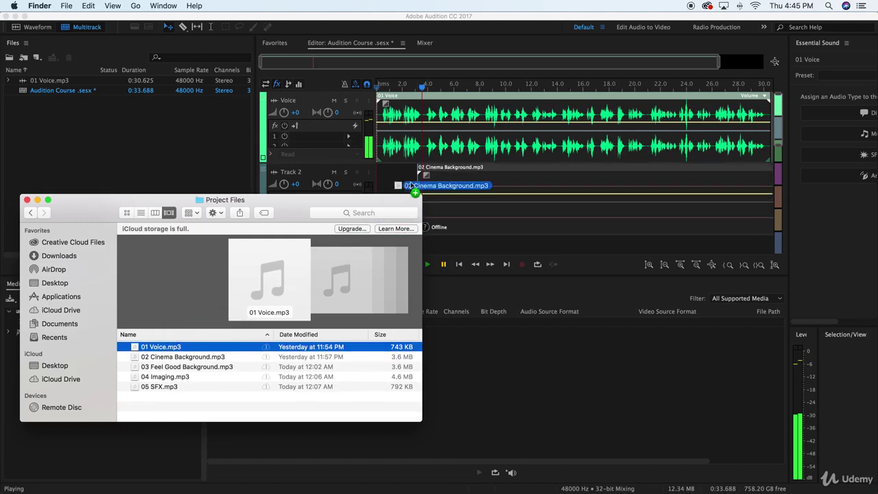
pyautogui.moveTo(410, 186); pyautogui.dragTo(378, 182)
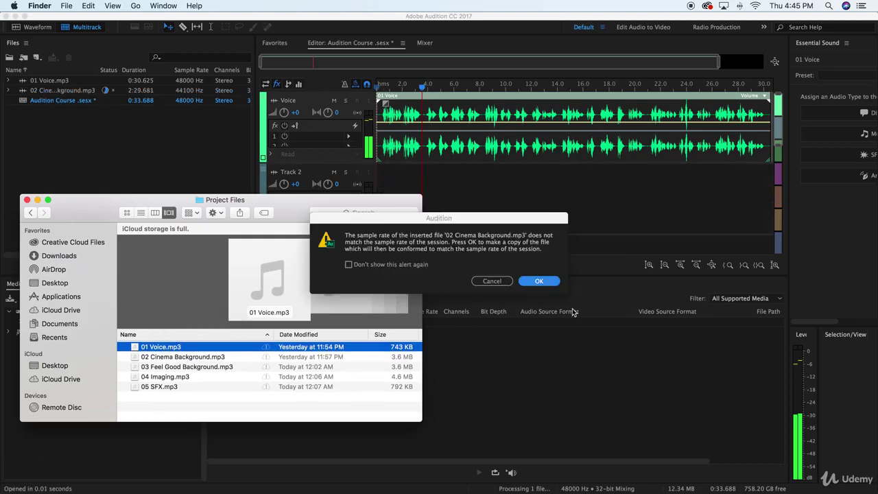
pyautogui.click(543, 282)
pyautogui.click(541, 283)
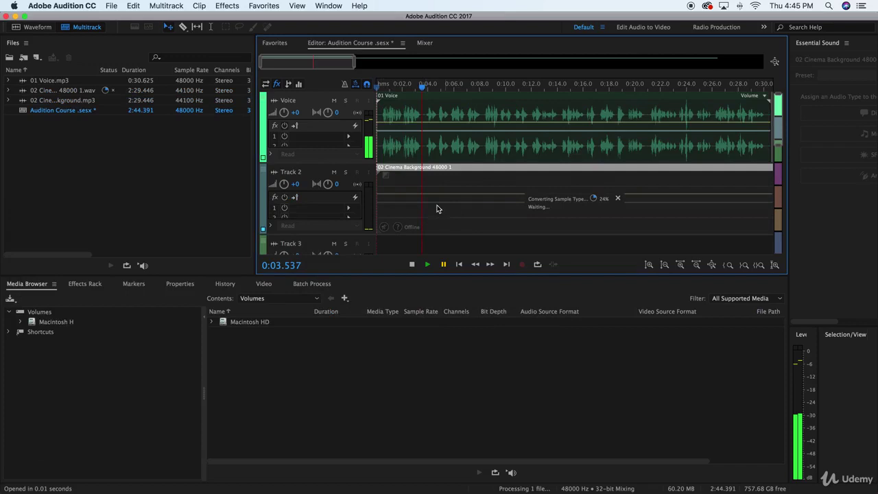
pyautogui.click(291, 173)
# Step: Name Track 2 'Background' and play the mix's opening from the start
pyautogui.write('Background')
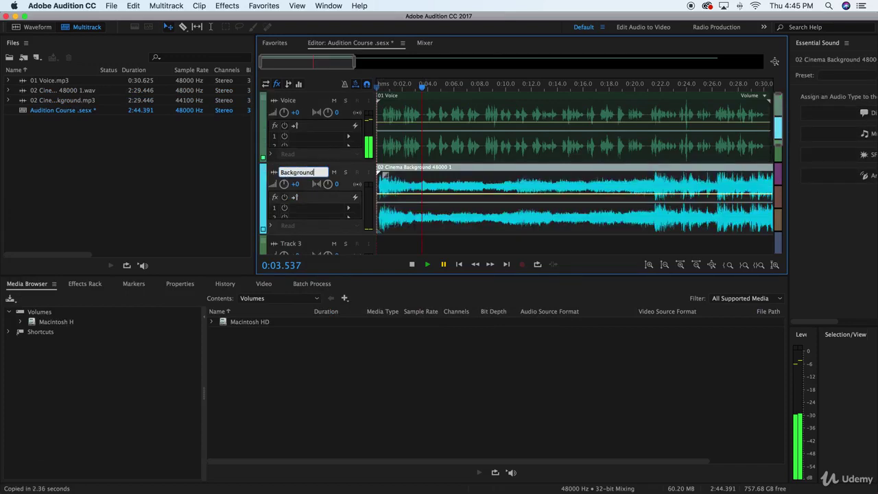
pyautogui.press('Return')
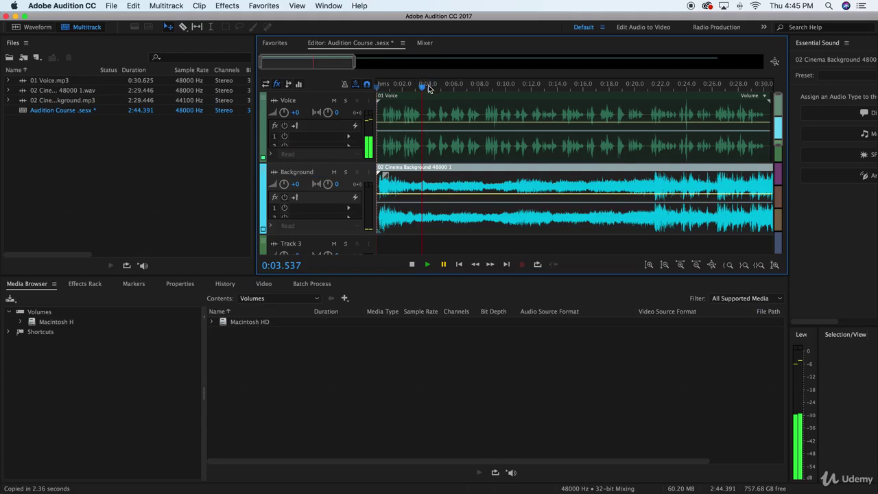
pyautogui.click(461, 265)
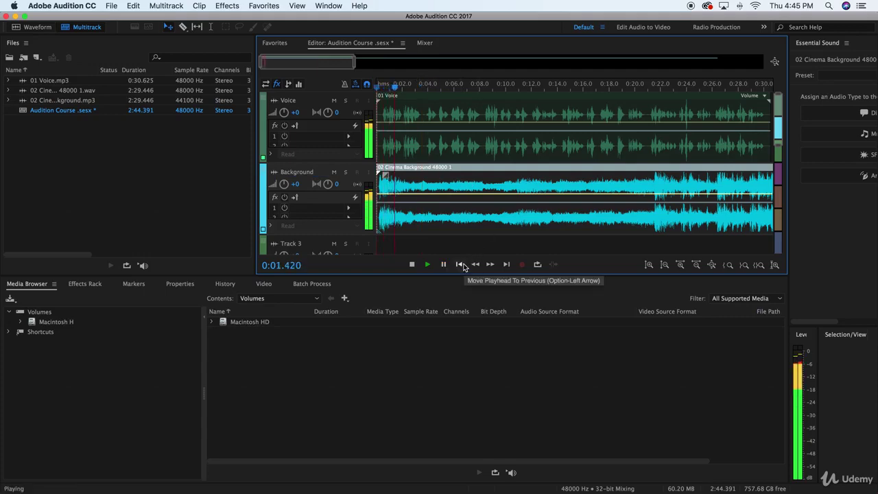
pyautogui.press('space')
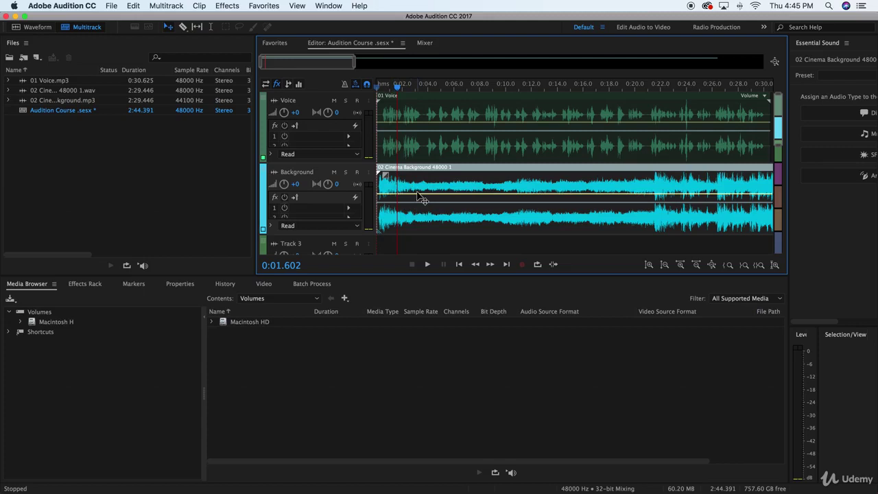
# Step: Lower the Background clip volume to about -11 dB, undoing a deeper trial cut
pyautogui.moveTo(415, 197); pyautogui.dragTo(415, 214)
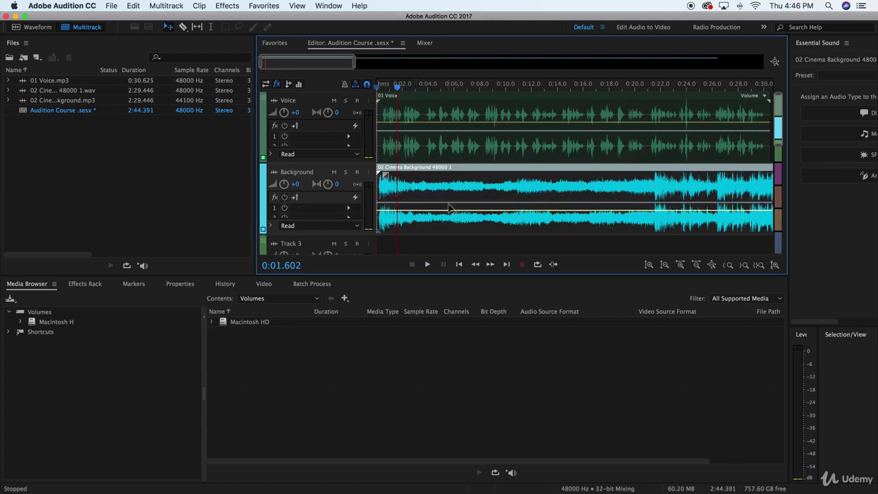
pyautogui.press('space')
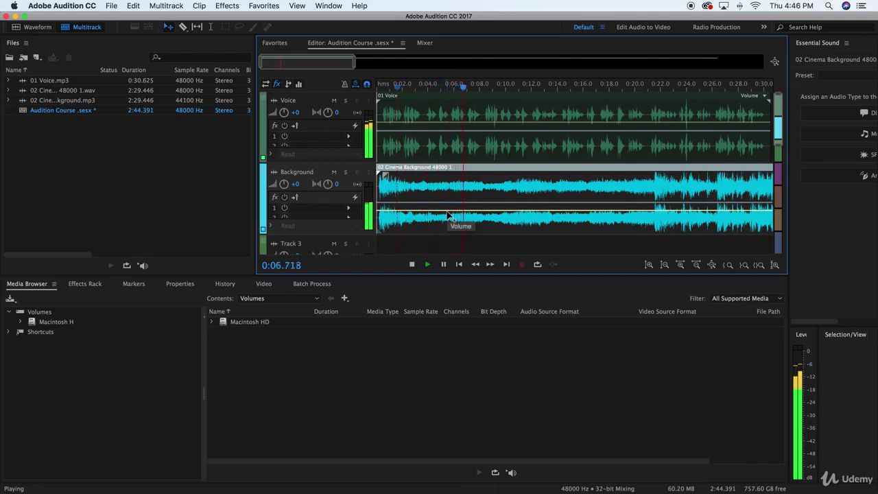
pyautogui.press('space')
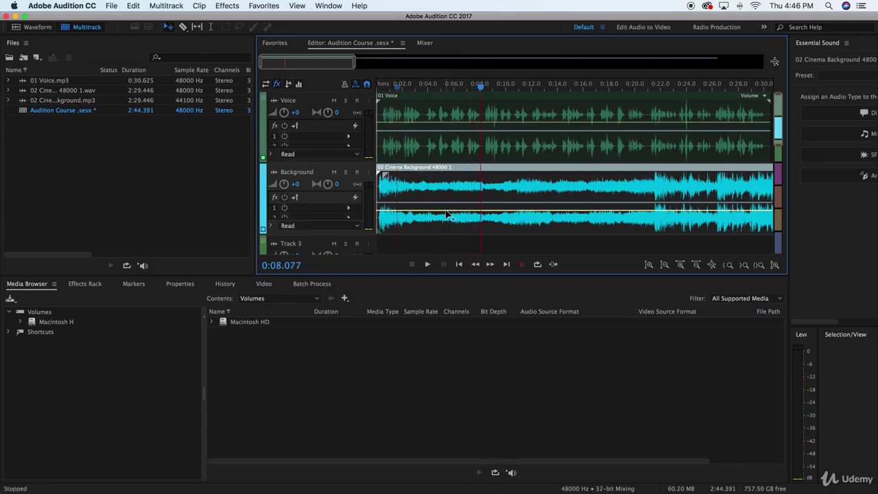
pyautogui.moveTo(447, 215); pyautogui.dragTo(447, 225)
pyautogui.press('space')
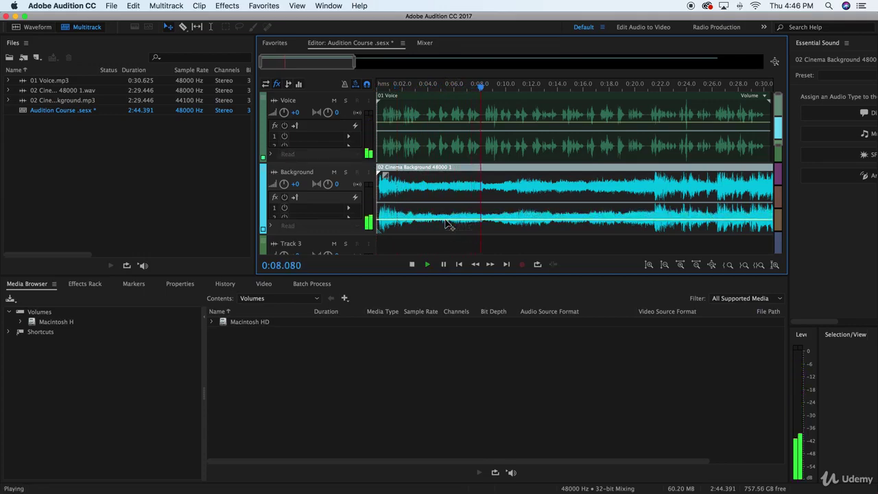
pyautogui.press('space')
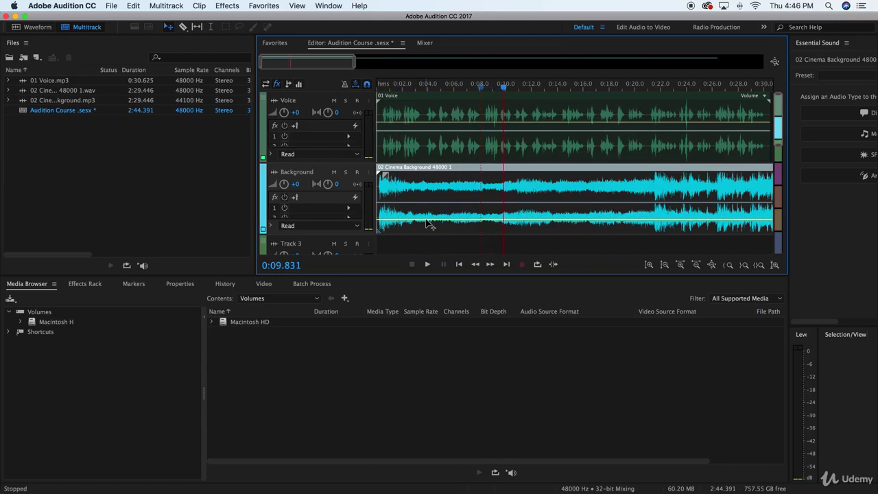
pyautogui.hotkey('ctrl', 'z')
pyautogui.press('space')
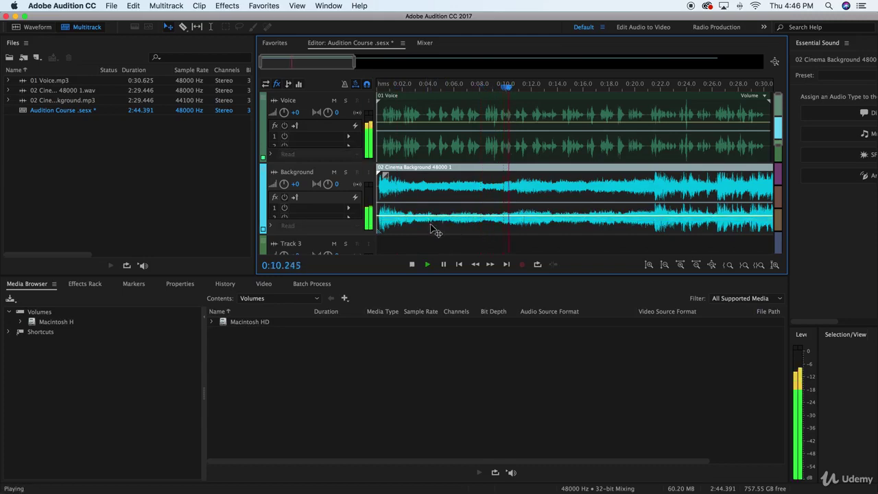
# Step: Pull the Background volume down at its start to form a fade-in ramp
pyautogui.press('space')
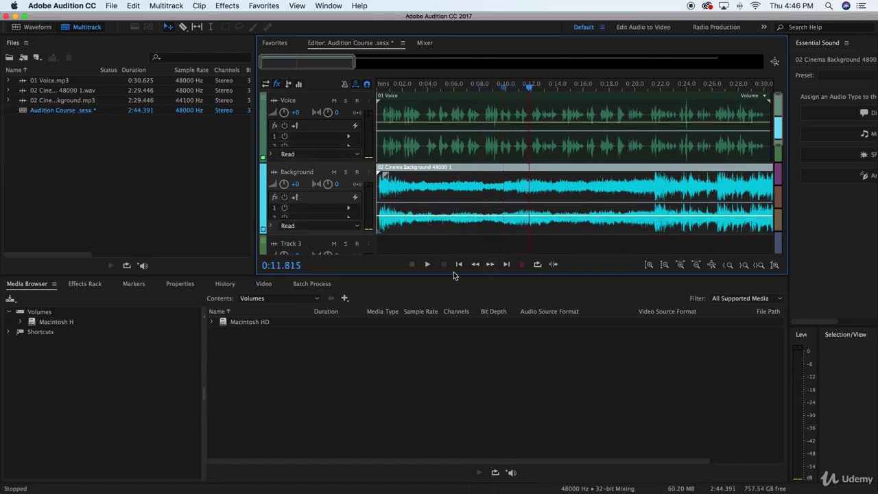
pyautogui.click(460, 265)
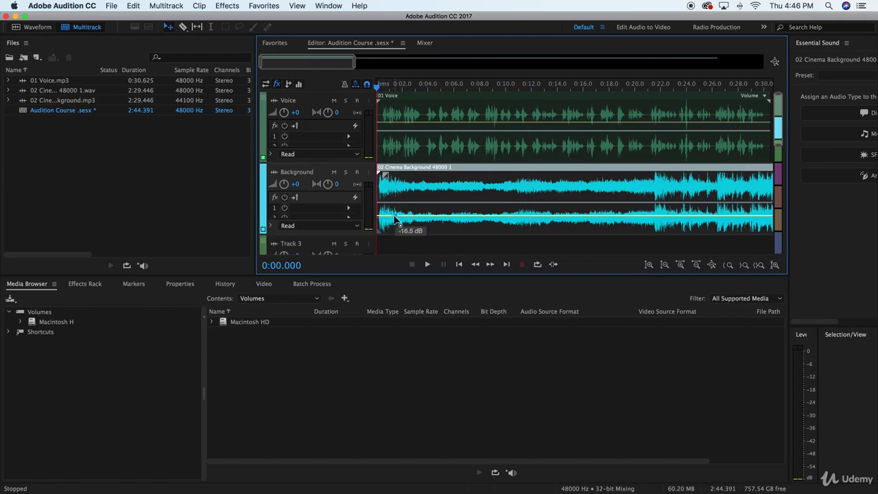
pyautogui.moveTo(380, 218); pyautogui.dragTo(379, 231)
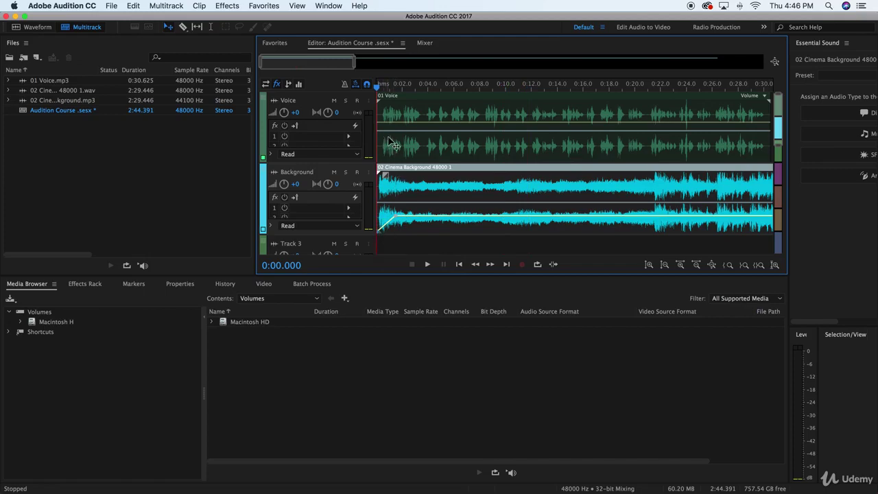
pyautogui.moveTo(397, 216); pyautogui.dragTo(405, 218)
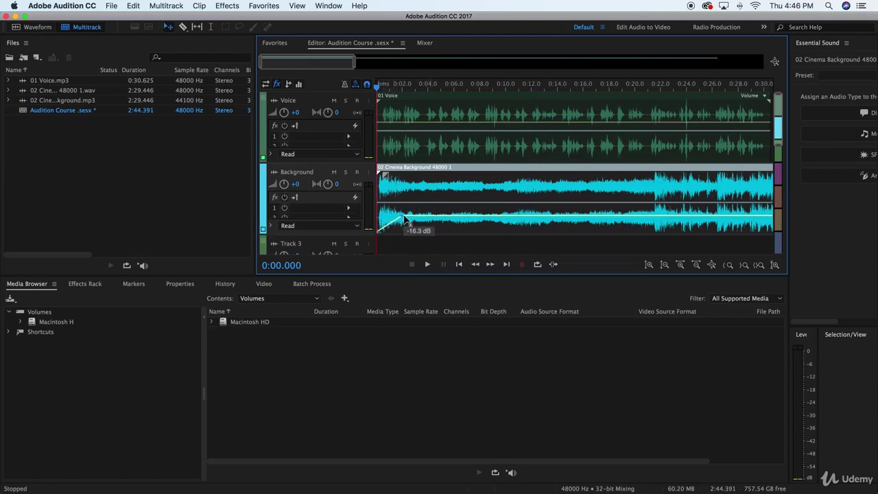
pyautogui.press('space')
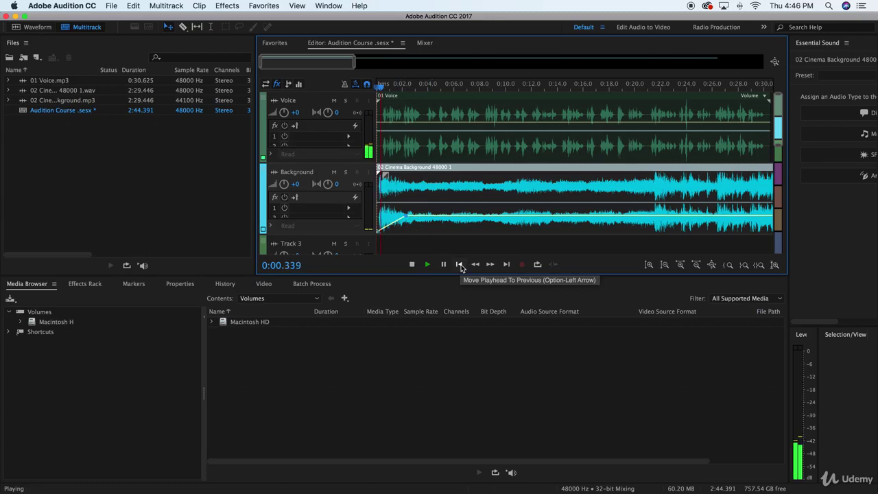
pyautogui.press('space')
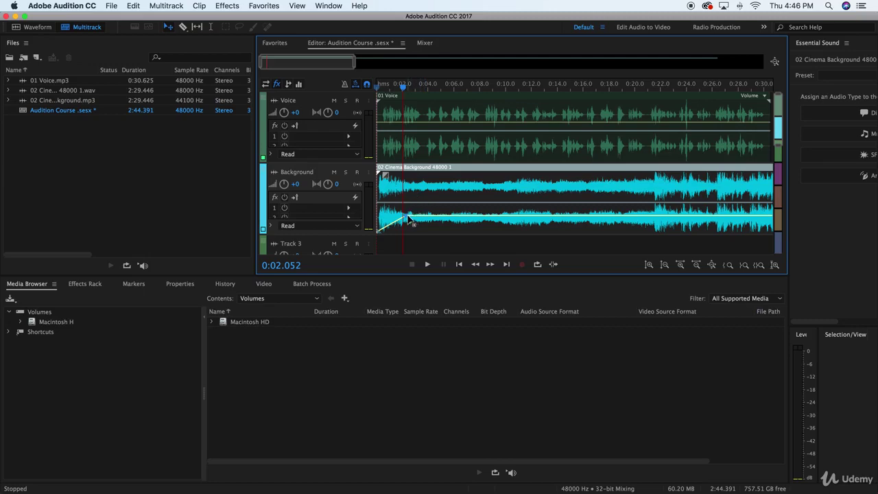
# Step: Stretch the fade-in to about two seconds, raise the level after it, and replay
pyautogui.moveTo(409, 220); pyautogui.dragTo(422, 221)
pyautogui.moveTo(422, 222); pyautogui.dragTo(422, 213)
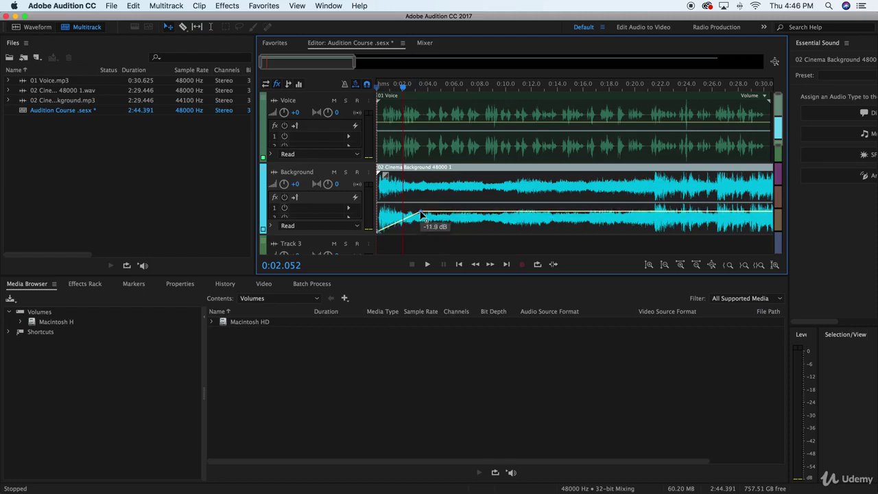
pyautogui.click(463, 265)
pyautogui.press('space')
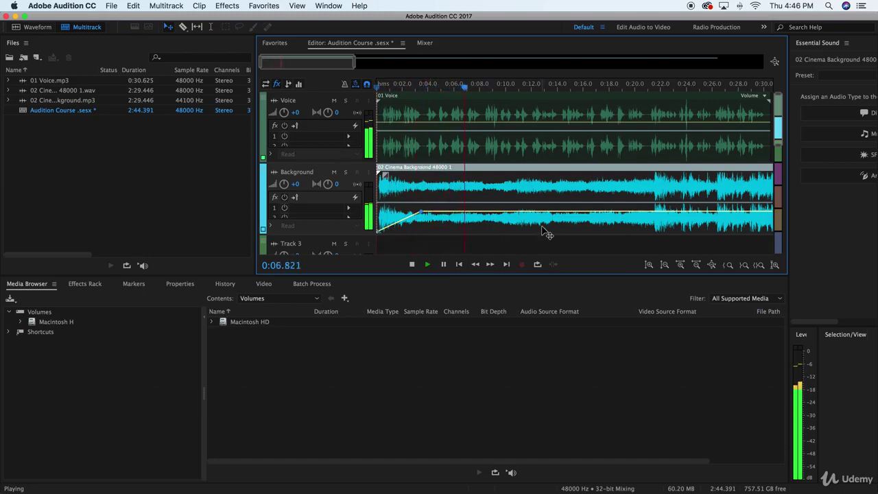
# Step: Razor-cut the Background clip at 8 seconds and slide the second part later
pyautogui.press('space')
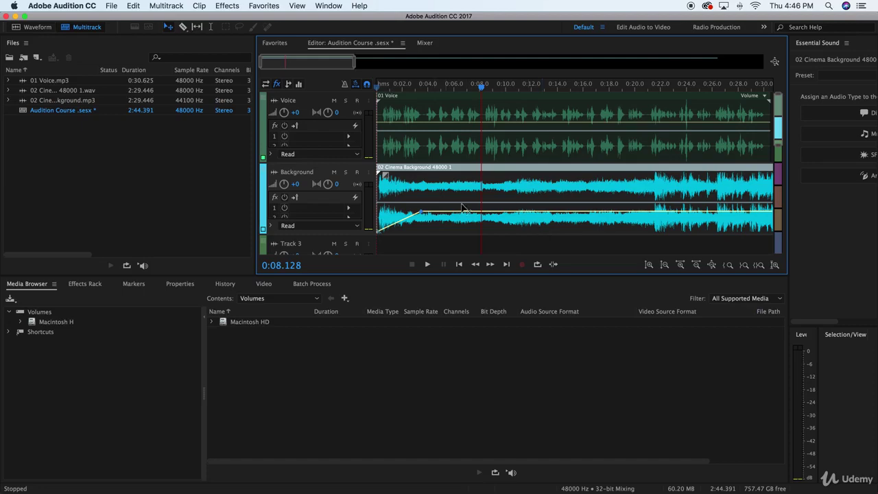
pyautogui.click(183, 26)
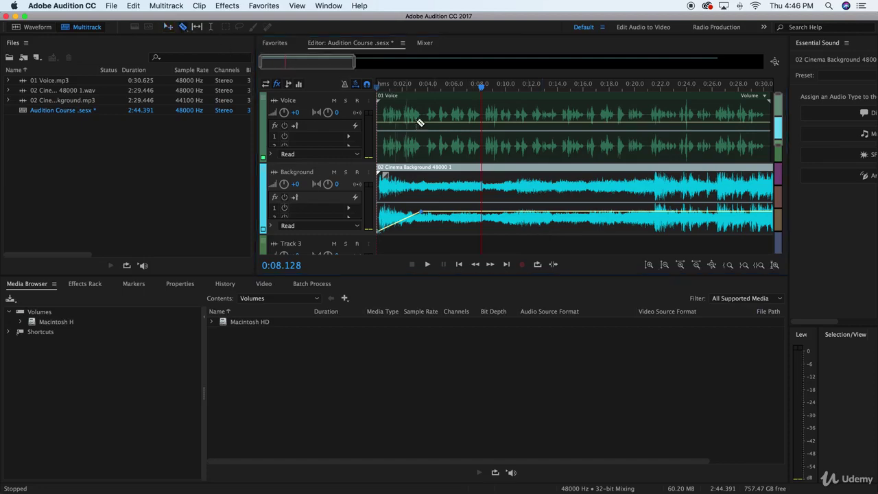
pyautogui.click(485, 197)
pyautogui.click(169, 27)
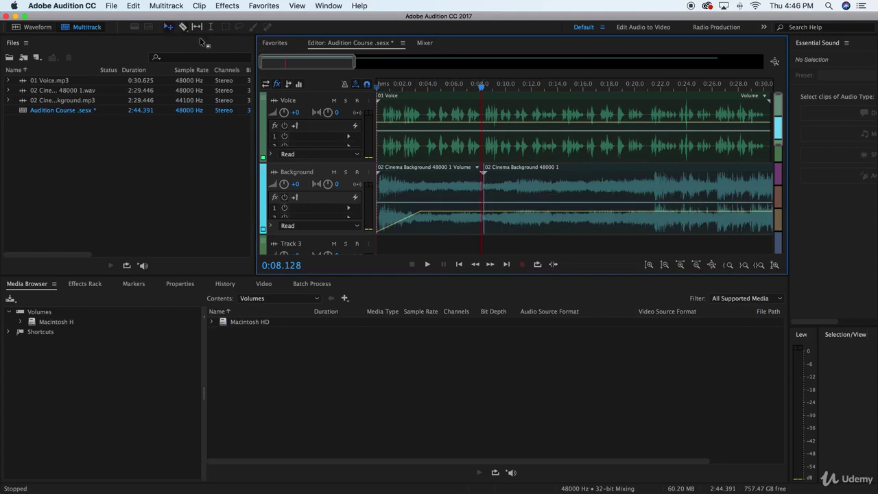
pyautogui.moveTo(489, 196); pyautogui.dragTo(646, 197)
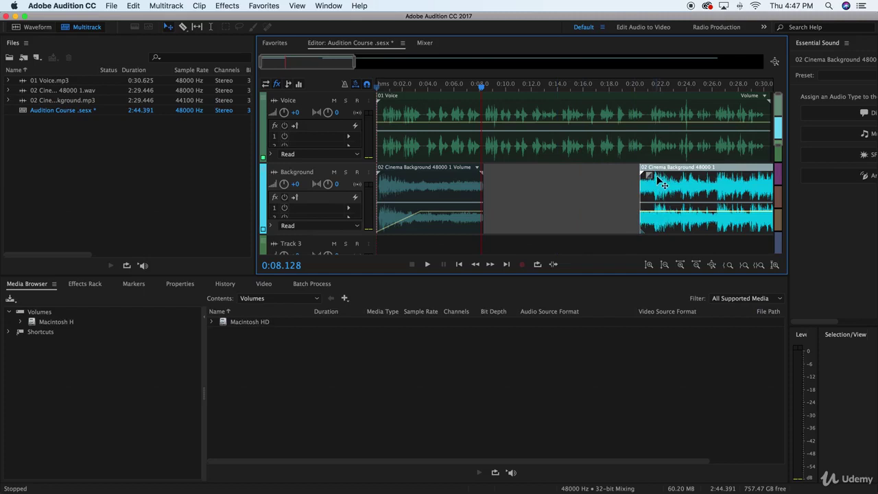
# Step: Slide the second Background clip back to butt against the first at 8 seconds
pyautogui.click(484, 185)
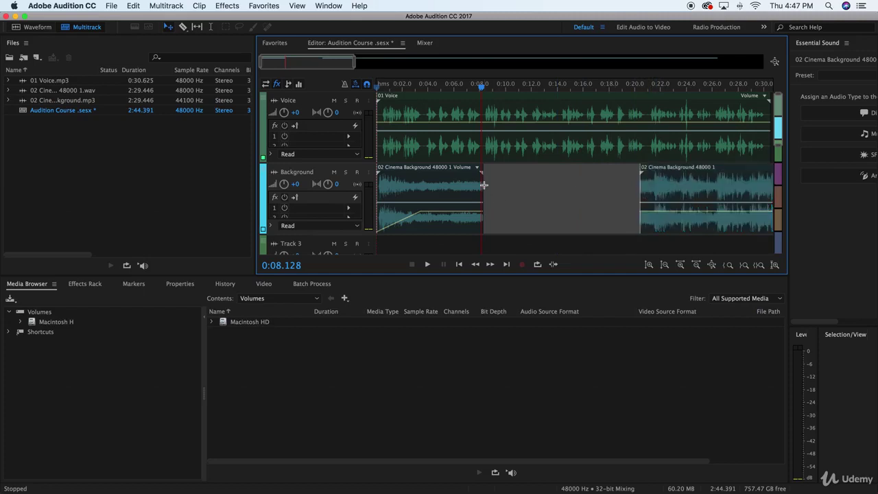
pyautogui.moveTo(479, 87); pyautogui.dragTo(485, 87)
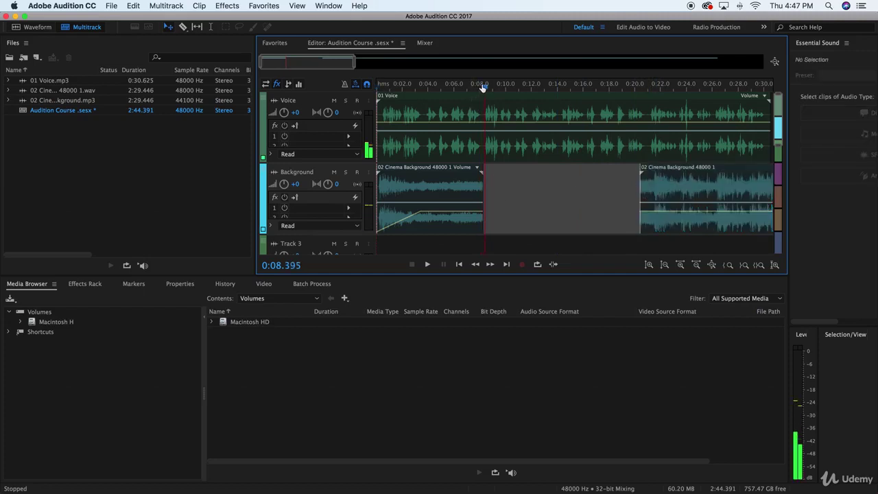
pyautogui.click(483, 173)
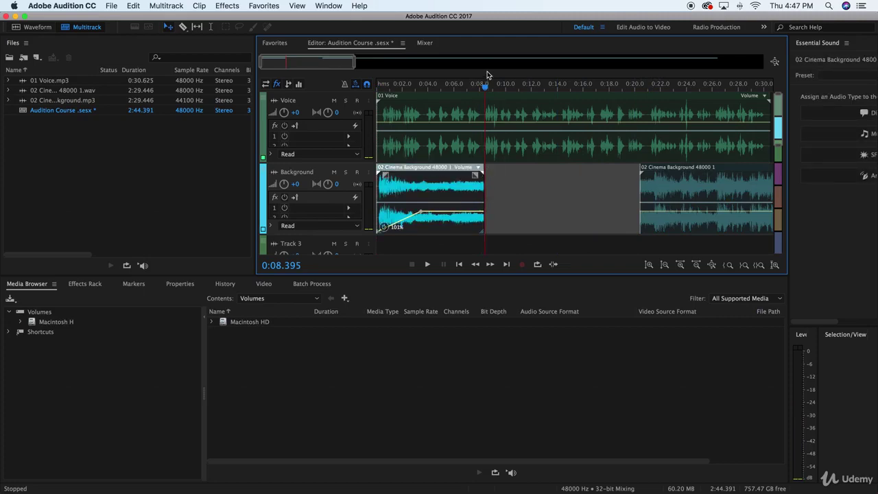
pyautogui.moveTo(486, 85)
pyautogui.mouseDown()
pyautogui.moveTo(501, 91)
pyautogui.moveTo(482, 88)
pyautogui.mouseUp()
pyautogui.moveTo(640, 191)
pyautogui.mouseDown()
pyautogui.moveTo(653, 192)
pyautogui.moveTo(529, 192)
pyautogui.mouseUp()
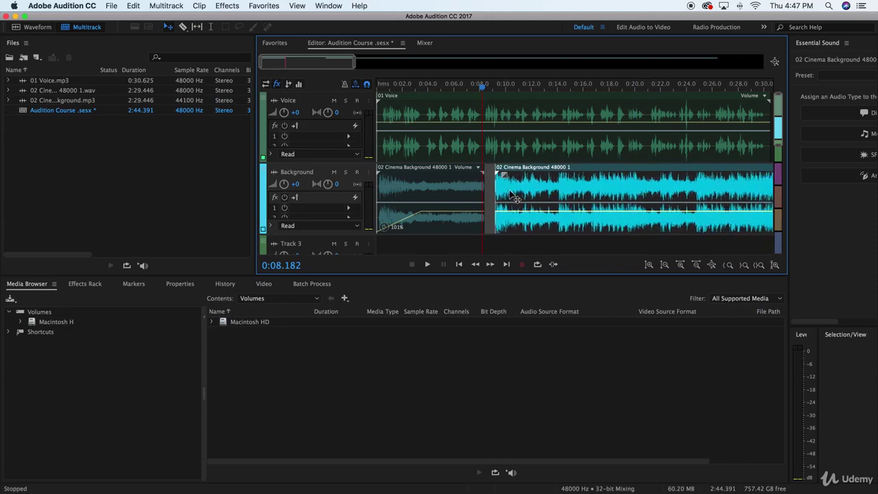
pyautogui.moveTo(529, 195); pyautogui.dragTo(484, 158)
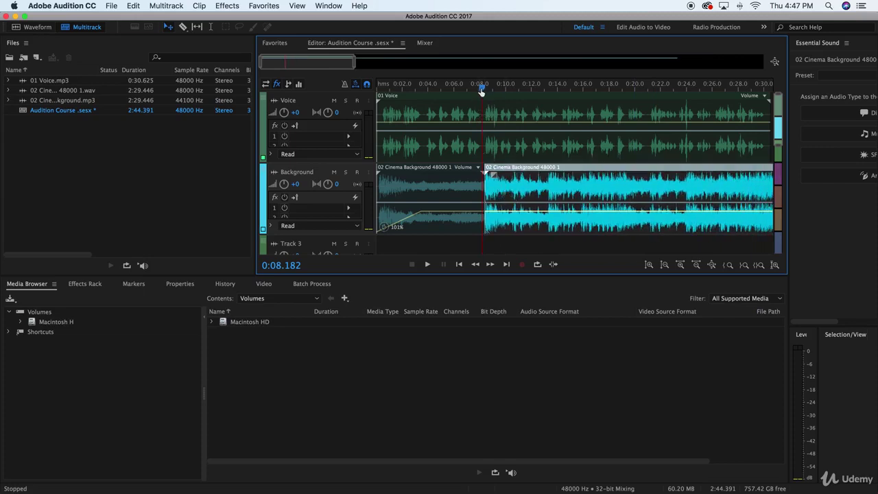
# Step: Start a fade-out on the first Background clip and a fade-in on the second
pyautogui.press('space')
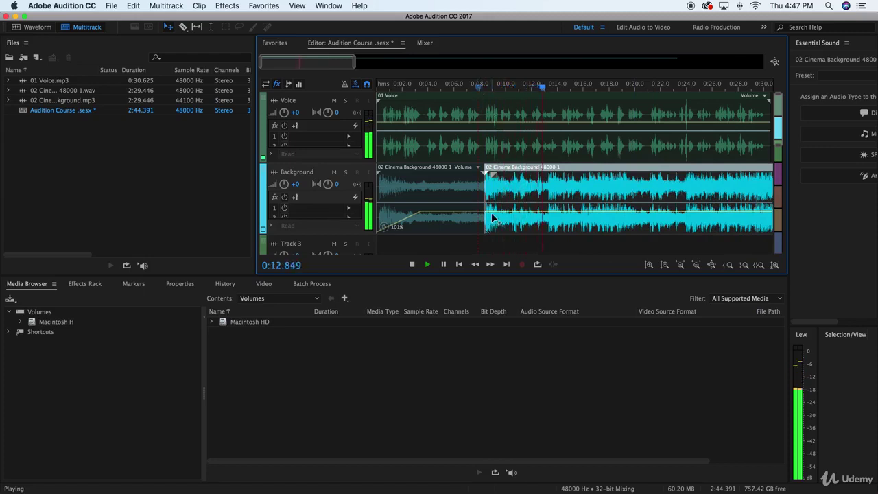
pyautogui.press('space')
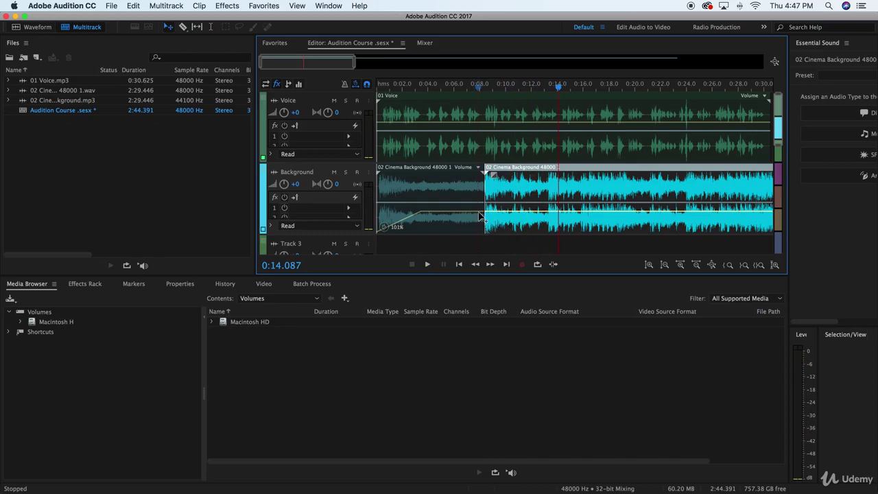
pyautogui.click(480, 217)
pyautogui.moveTo(483, 215); pyautogui.dragTo(487, 234)
pyautogui.click(490, 217)
# Step: Drop the first clip's end to silence and play across the V-dip from 7 seconds
pyautogui.click(485, 228)
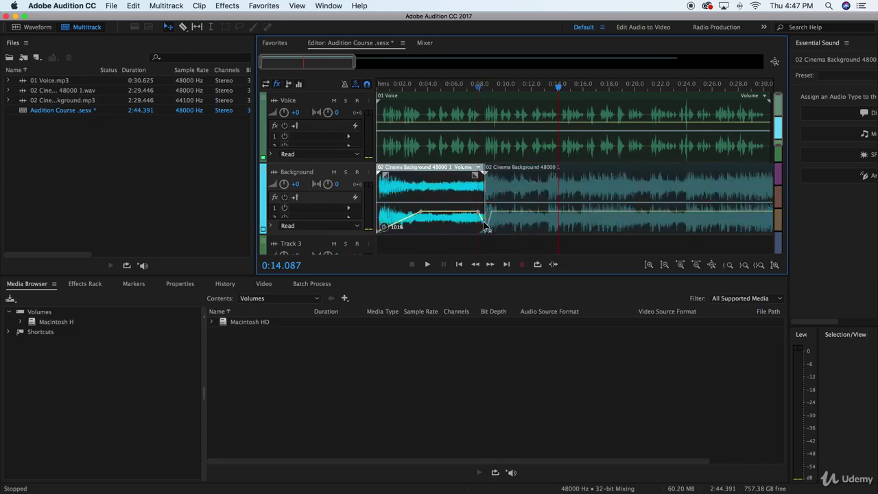
pyautogui.moveTo(485, 228); pyautogui.dragTo(487, 240)
pyautogui.click(469, 118)
pyautogui.press('space')
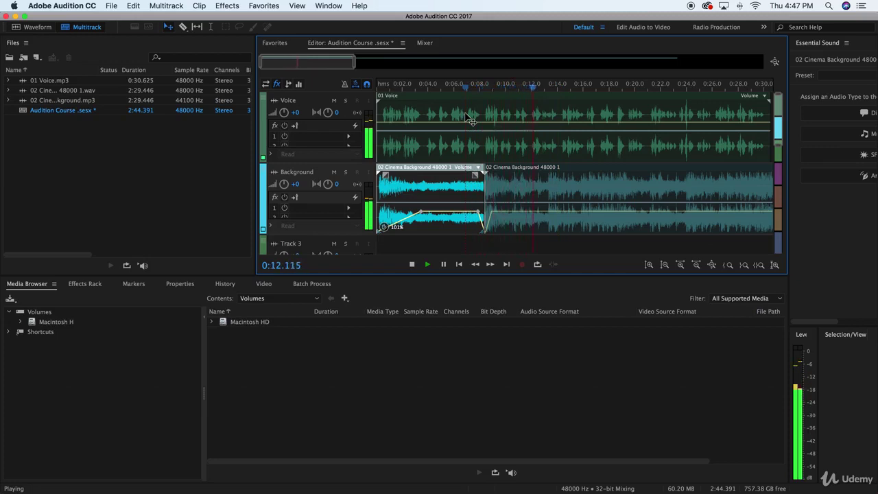
pyautogui.press('space')
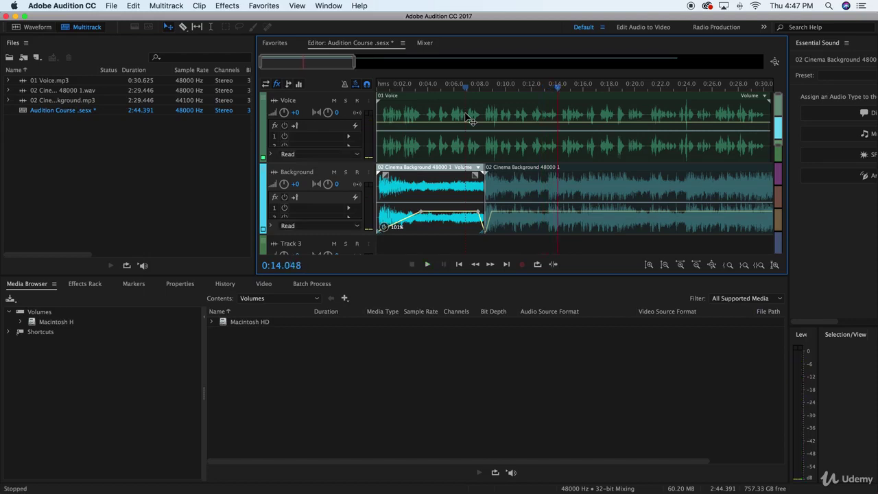
pyautogui.click(470, 118)
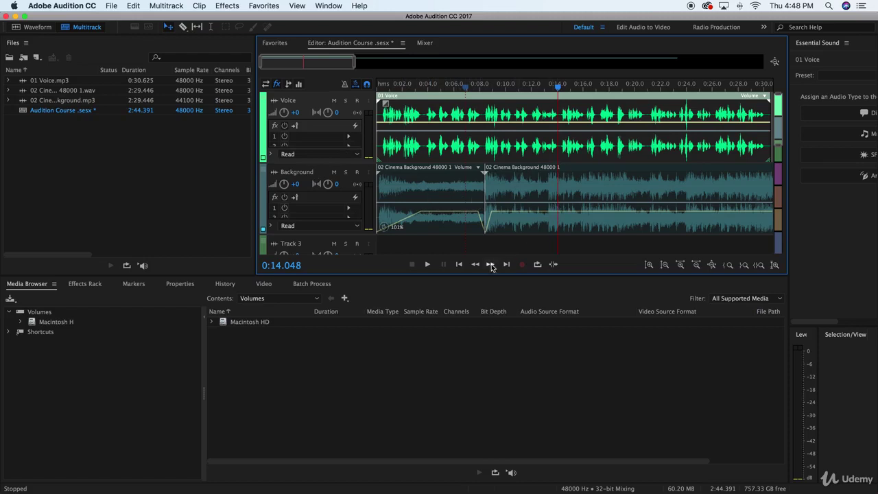
pyautogui.click(458, 265)
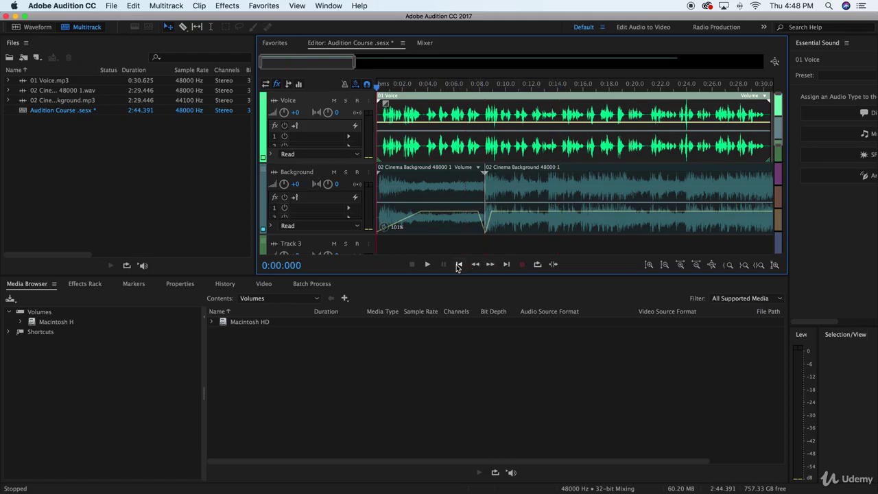
pyautogui.press('space')
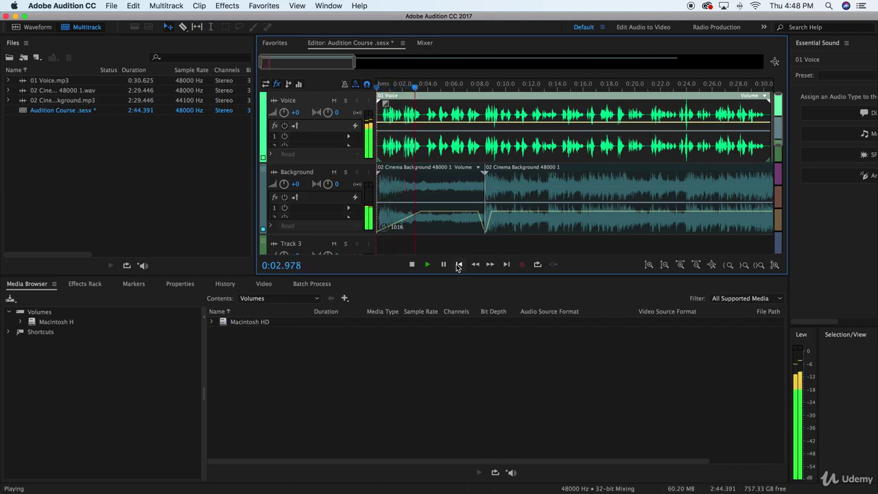
pyautogui.press('space')
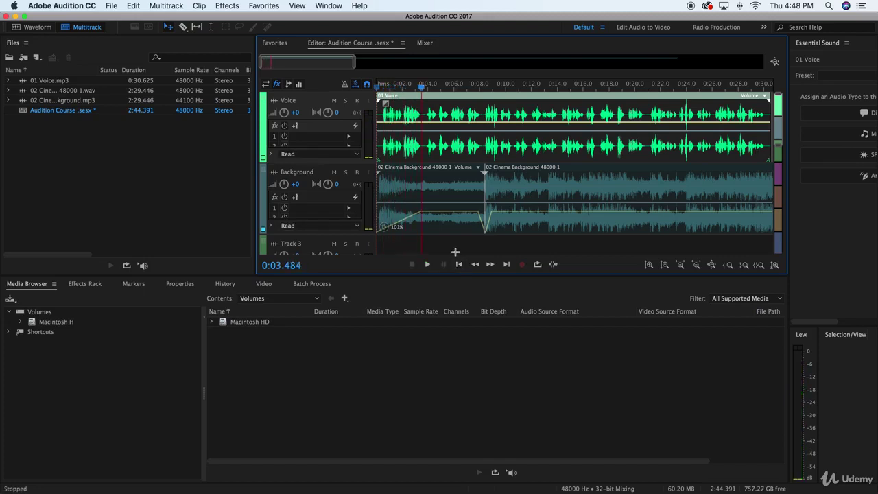